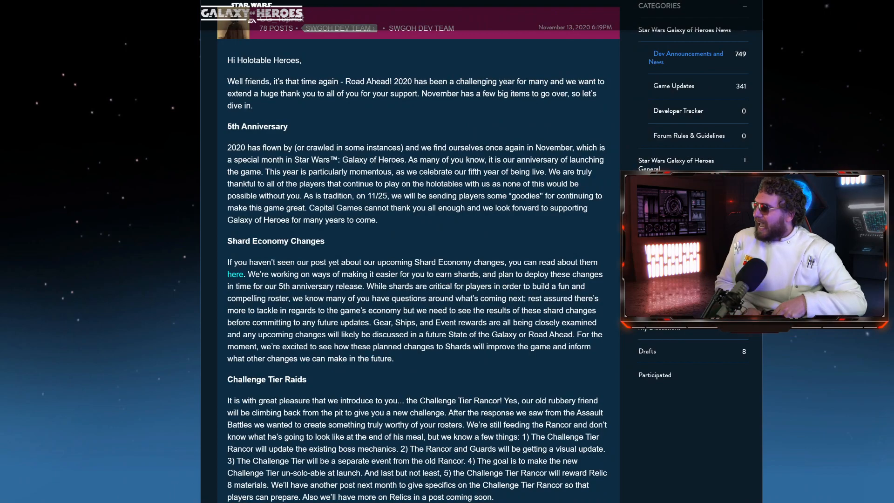
scroll(462, 391, up, 5)
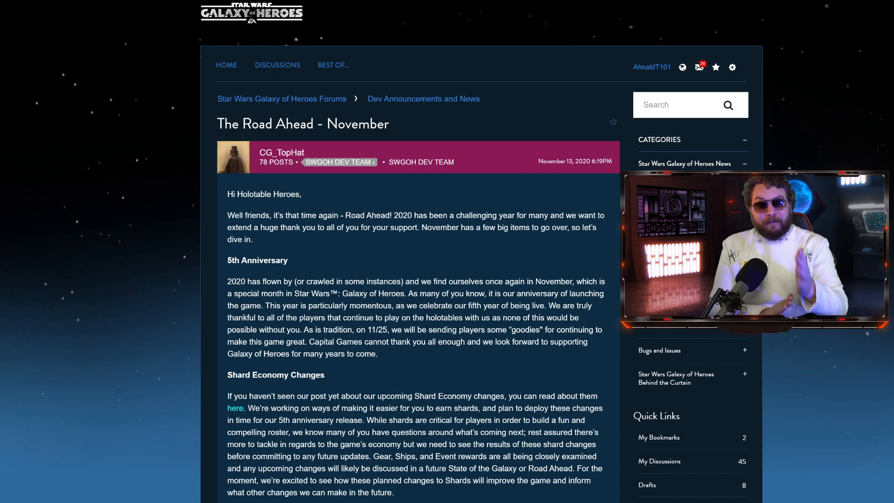
scroll(758, 332, down, 5)
scroll(758, 332, down, 5)
scroll(758, 332, down, 3)
scroll(758, 332, down, 2)
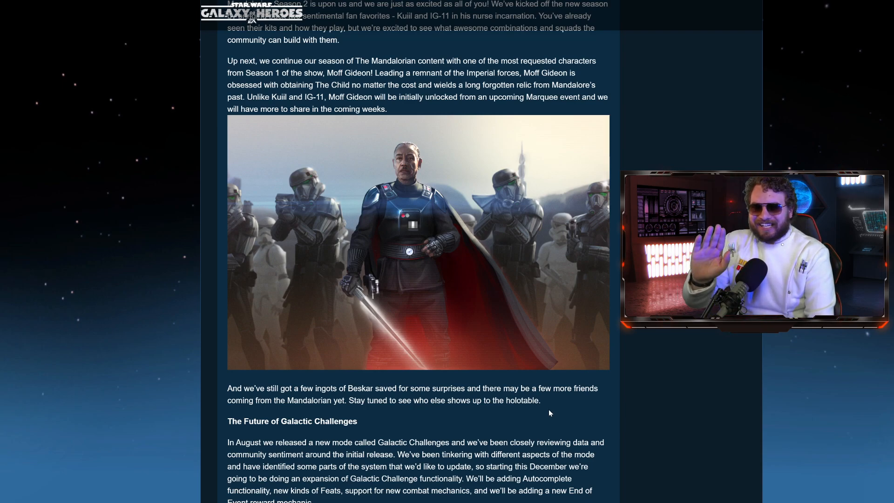
scroll(548, 413, up, 8)
scroll(531, 315, up, 3)
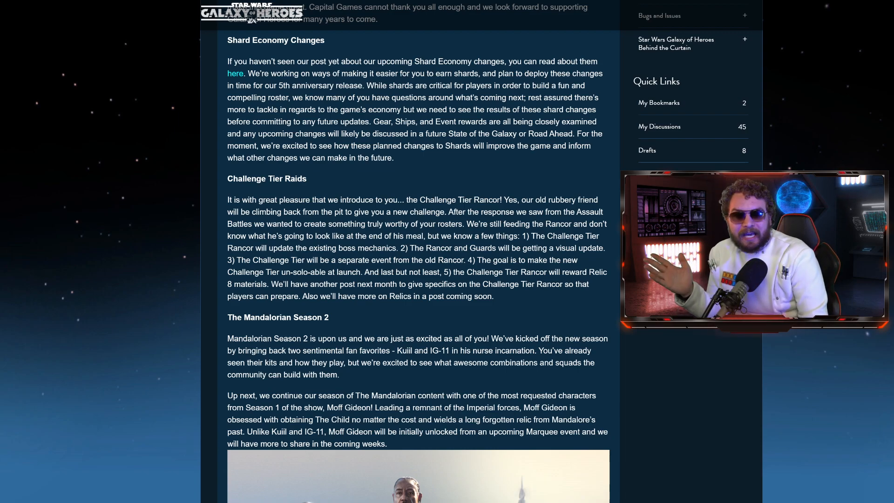
Highlight and release the Challenge Tier Rancor details and the 5th Anniversary passage while reading
drag(508, 290, 231, 200)
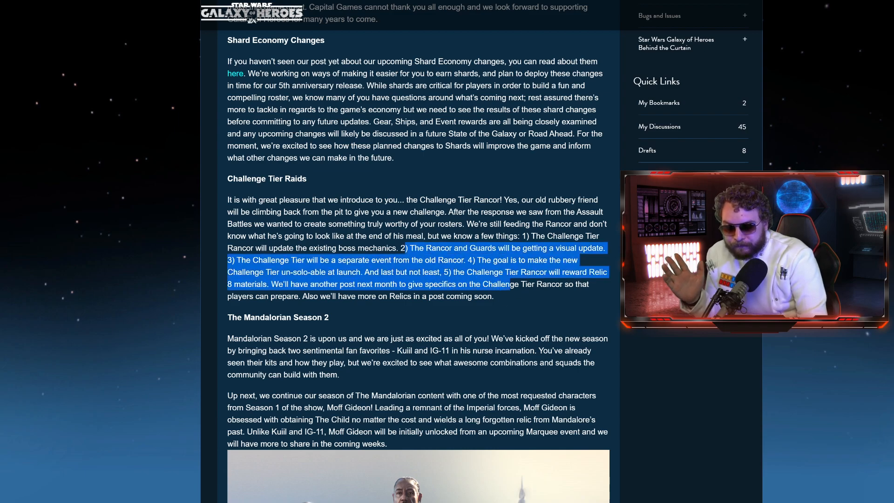
click(283, 205)
scroll(283, 204, up, 3)
scroll(396, 310, up, 2)
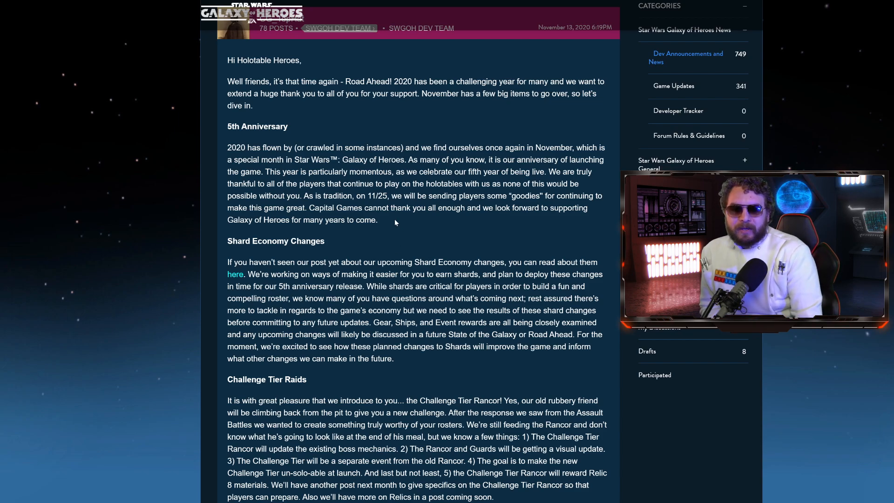
drag(395, 219, 276, 160)
click(365, 290)
scroll(365, 290, down, 10)
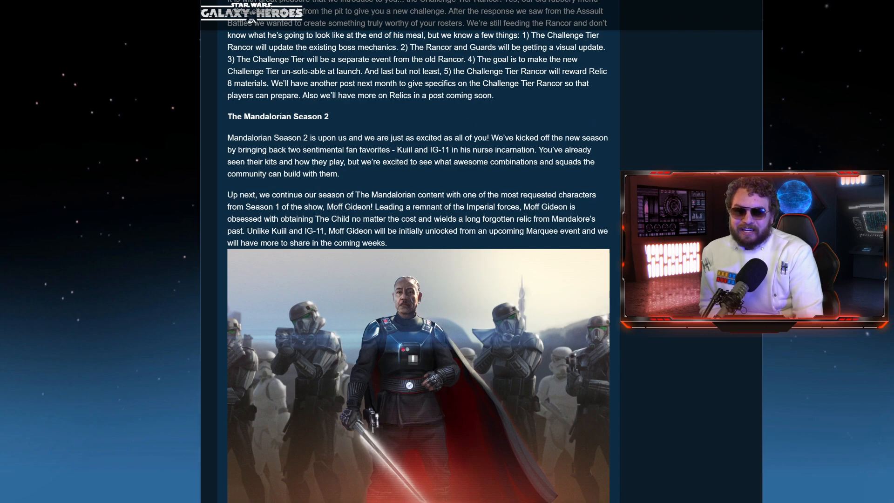
Highlight the word Relic in the Challenge Tier section, then release it
drag(610, 71, 618, 77)
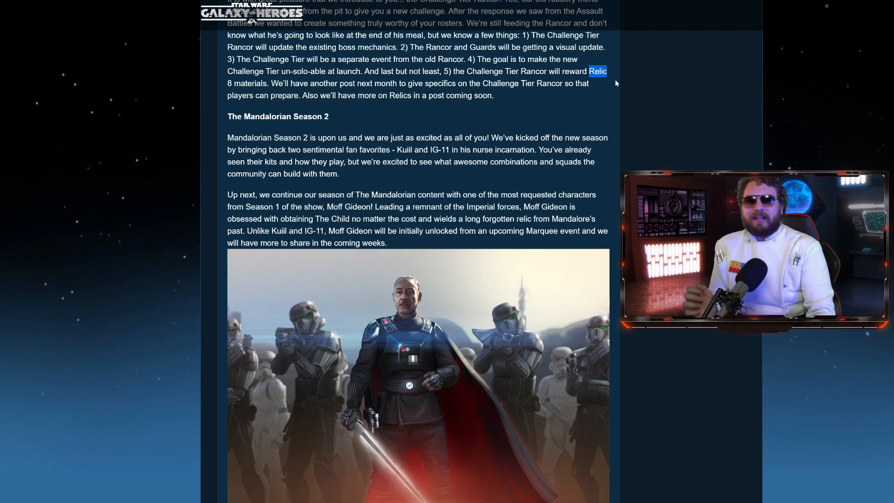
click(615, 79)
scroll(544, 224, down, 12)
scroll(548, 230, down, 4)
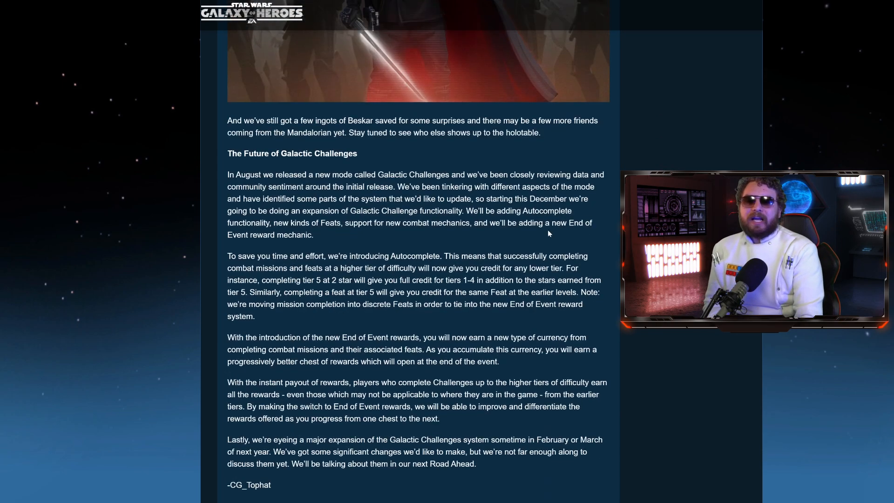
scroll(543, 234, down, 3)
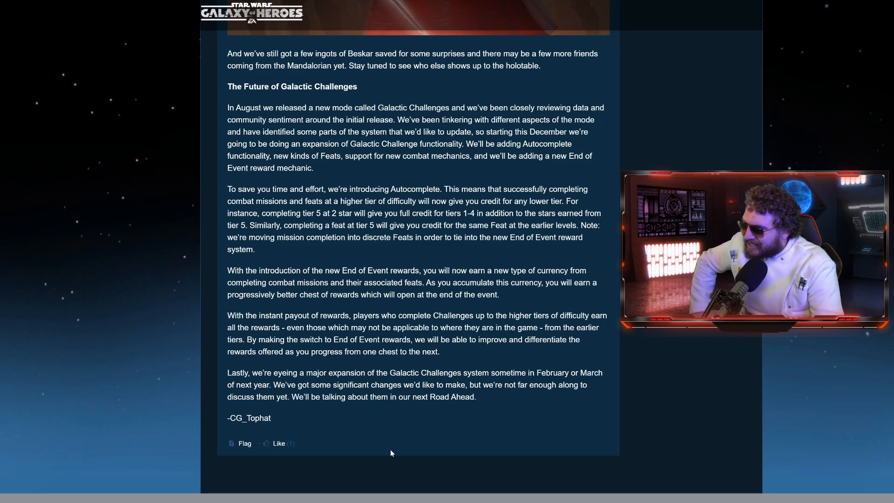
scroll(385, 437, up, 15)
scroll(363, 419, up, 10)
scroll(342, 399, down, 2)
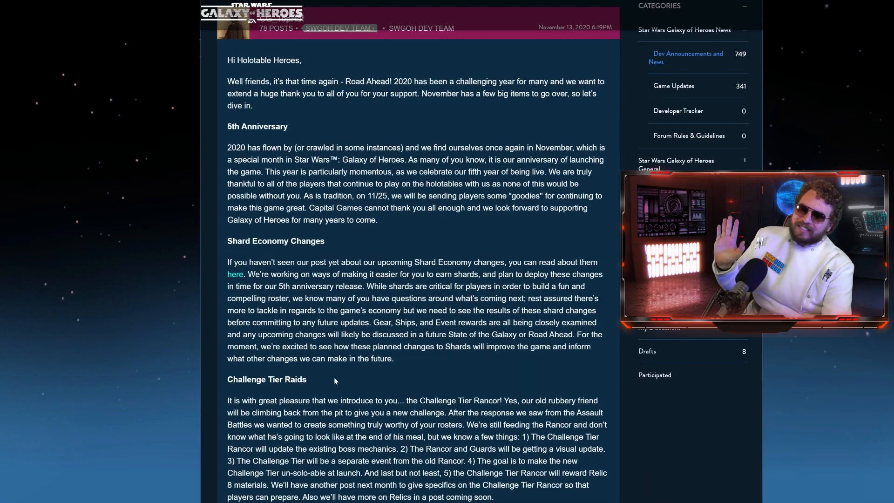
drag(228, 126, 500, 352)
scroll(500, 352, down, 3)
scroll(501, 353, down, 3)
scroll(475, 363, down, 3)
scroll(450, 375, down, 5)
scroll(450, 375, up, 5)
scroll(450, 374, up, 10)
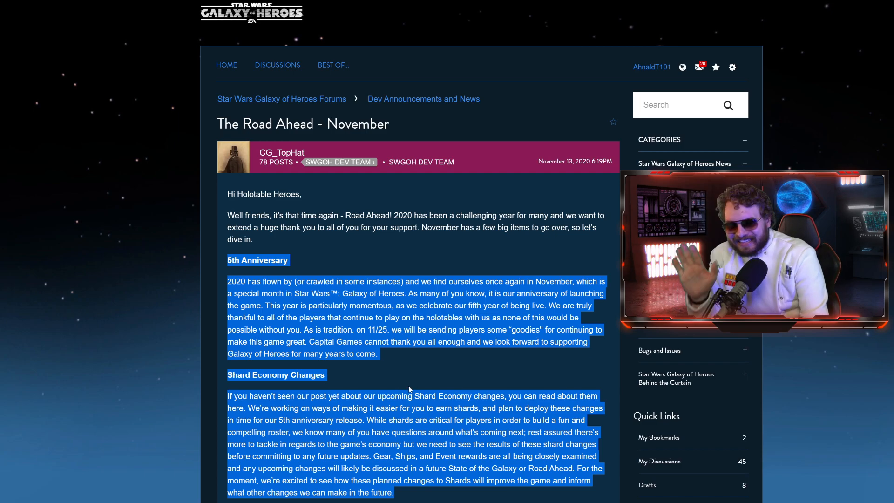
Clear the highlight spanning the article near the top of the post
click(388, 385)
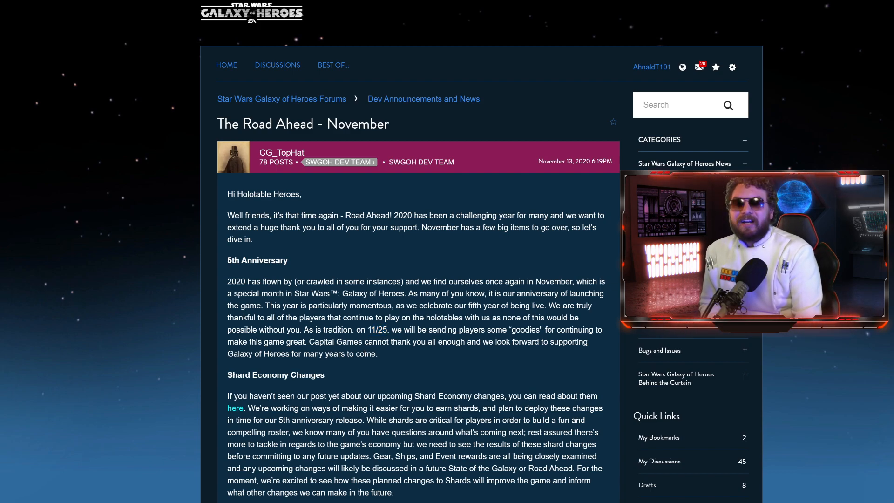
scroll(362, 348, down, 2)
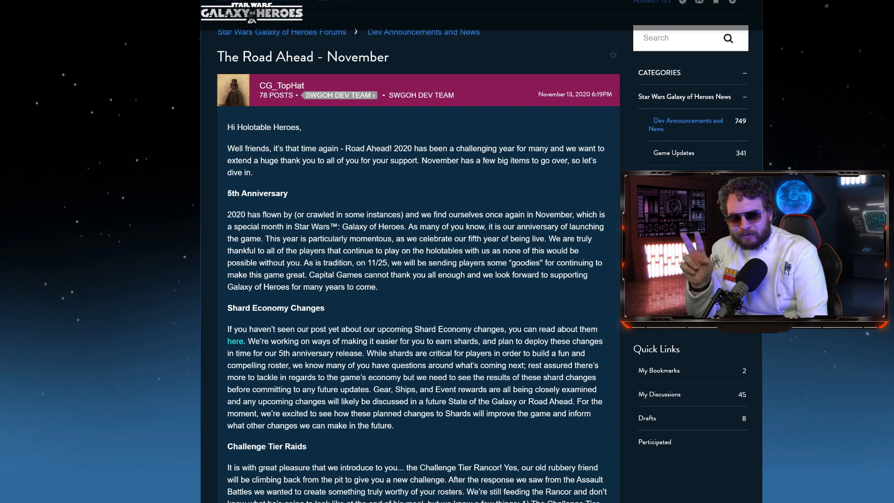
scroll(419, 279, down, 2)
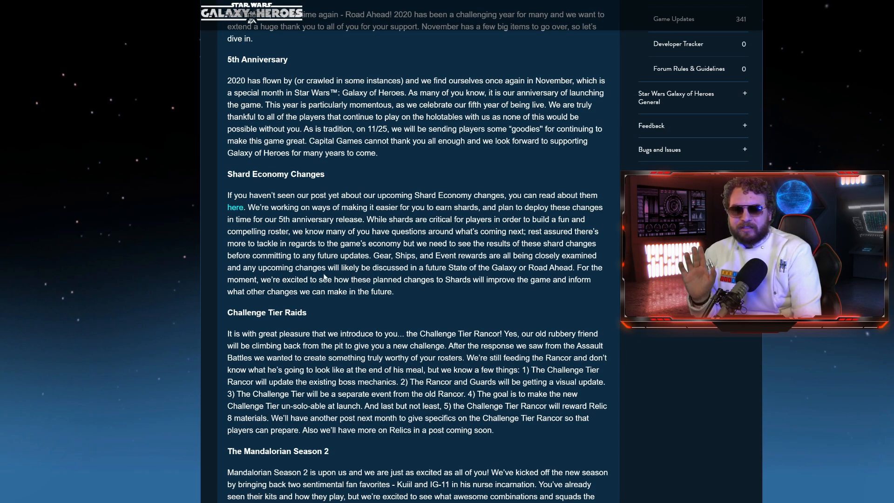
Highlight the opening of the Shard Economy paragraph and the phrase about players' questions on what's coming
drag(227, 196, 509, 219)
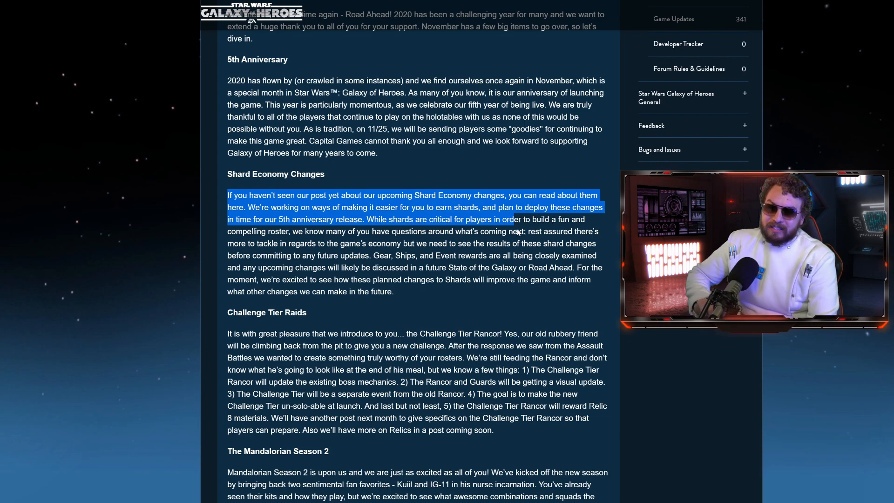
click(420, 244)
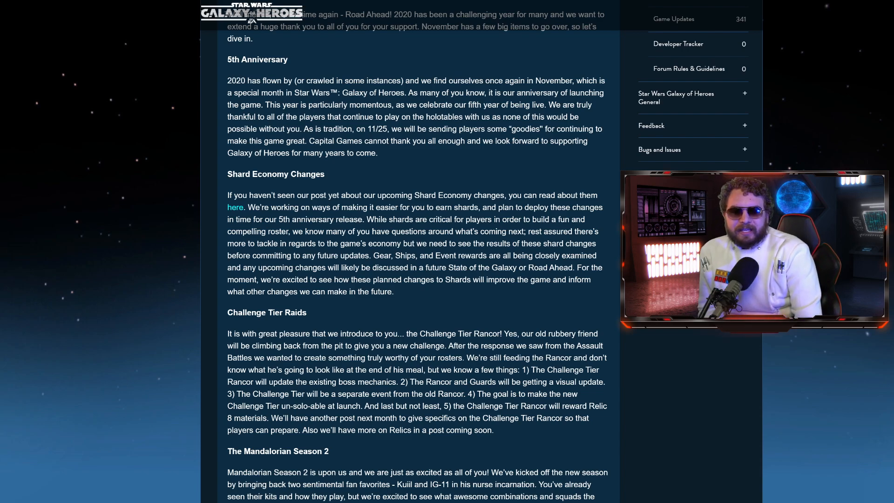
drag(298, 231, 411, 231)
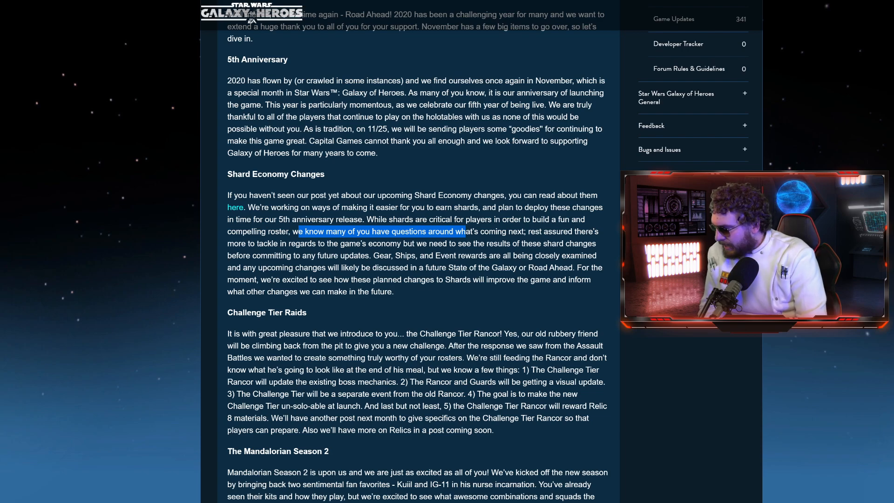
drag(465, 232, 489, 231)
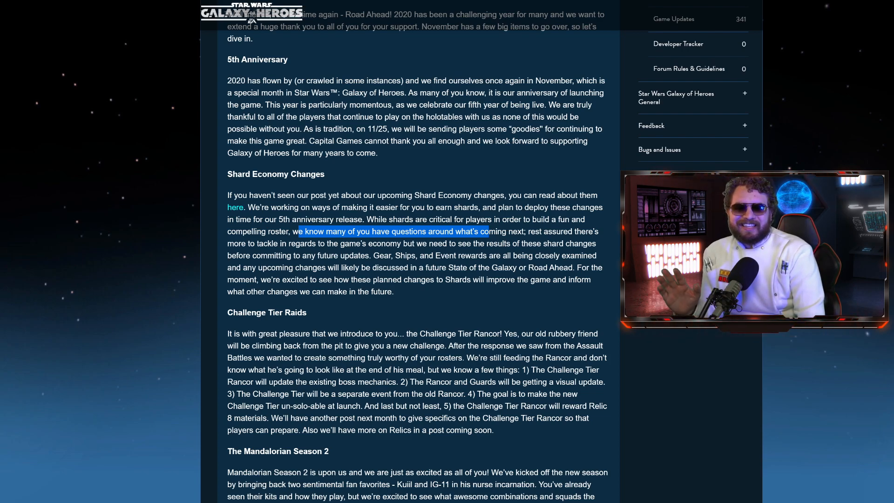
click(538, 232)
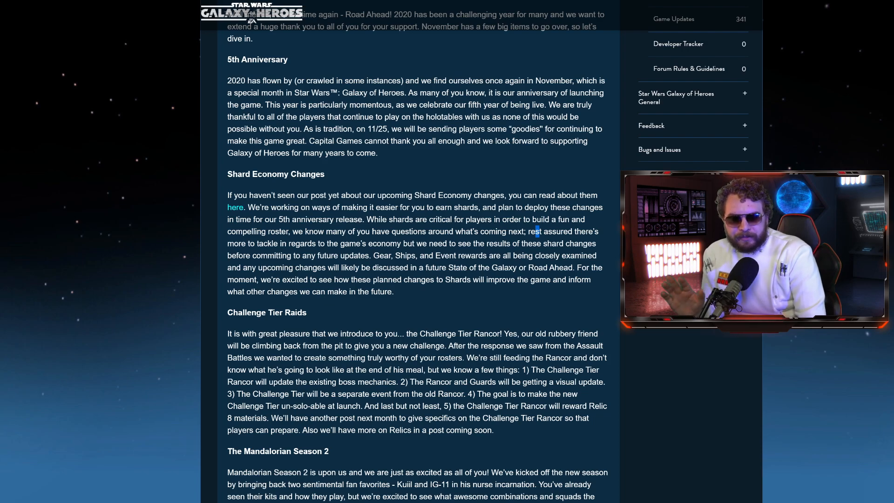
Highlight the game's economy remark, the future State of the Galaxy note, and the Shard Economy closing sentences
drag(264, 244, 511, 244)
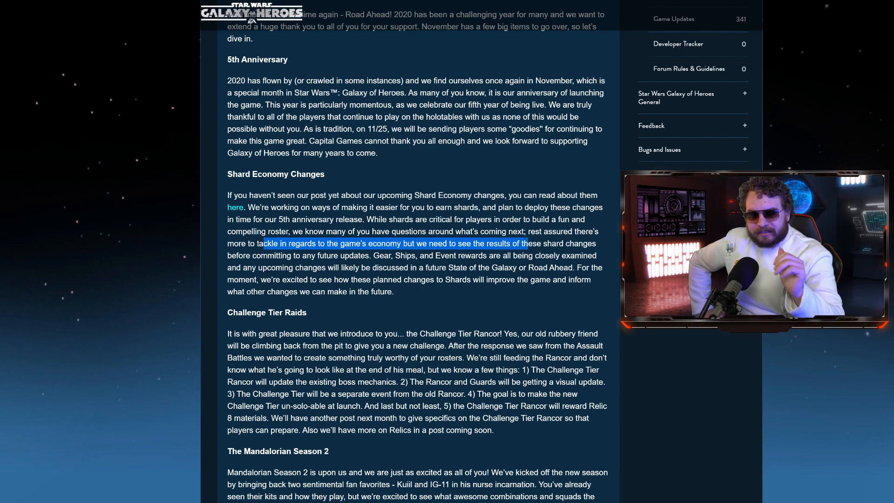
click(391, 244)
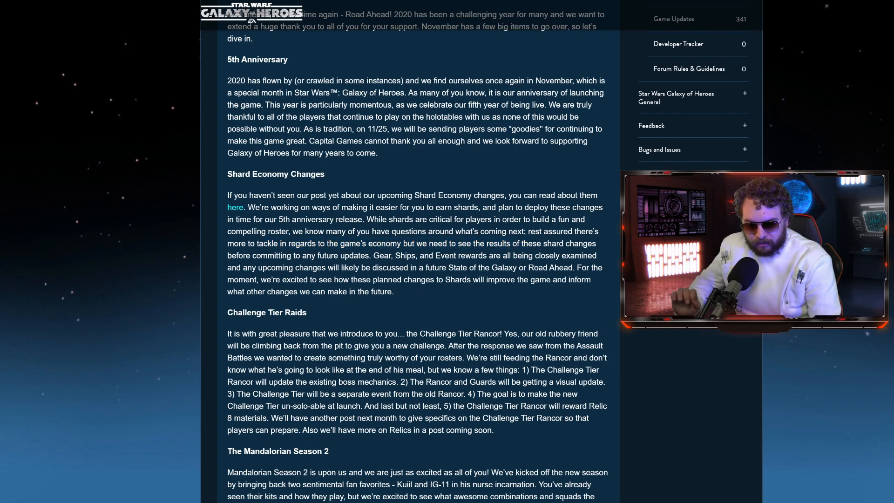
drag(318, 267, 556, 268)
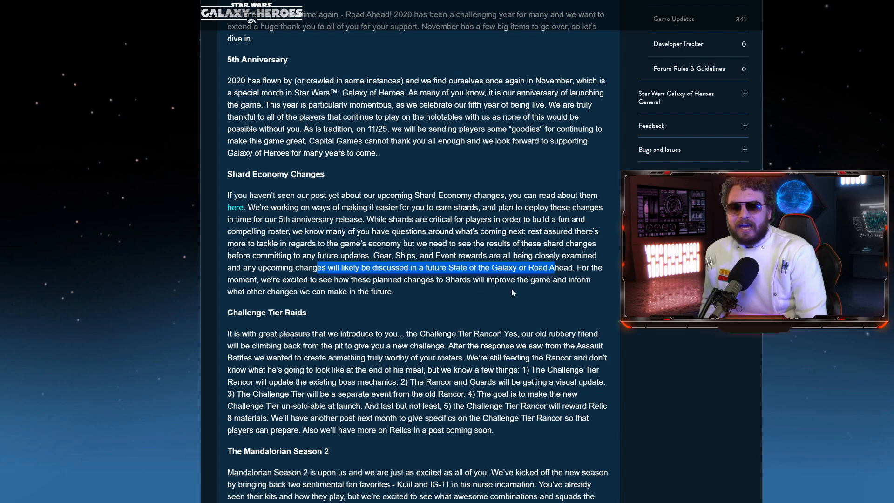
drag(267, 292, 347, 291)
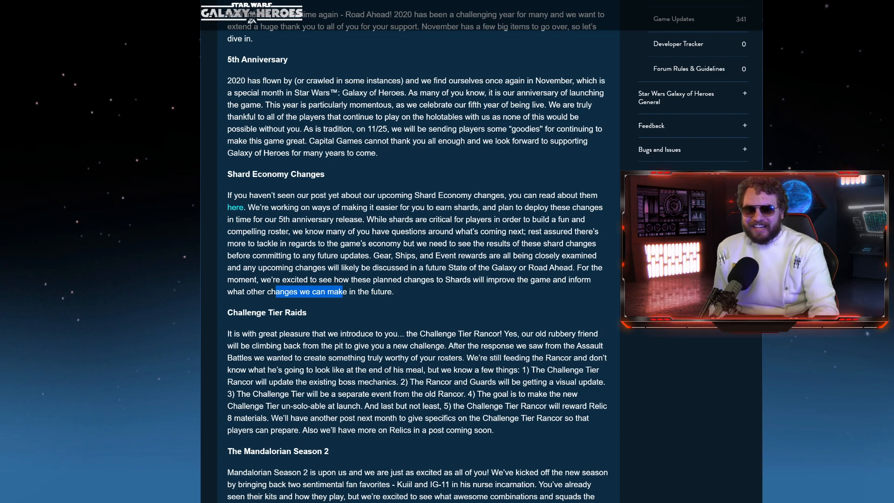
drag(396, 293, 344, 256)
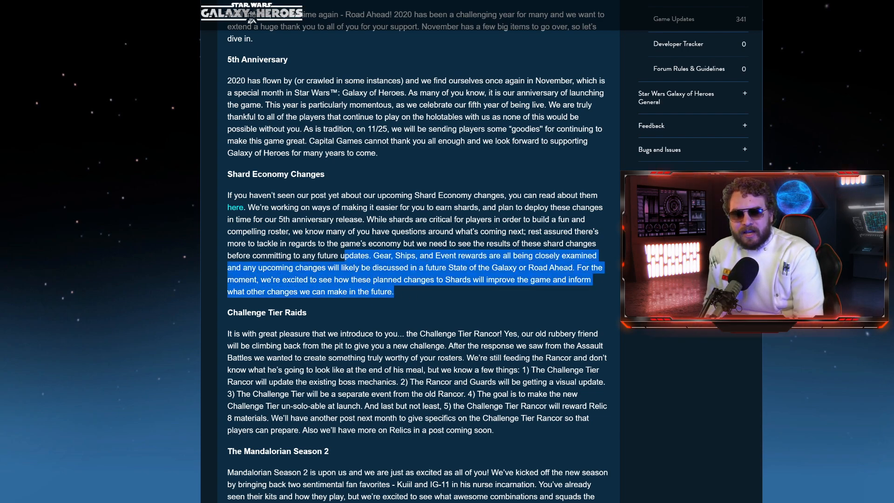
scroll(416, 280, down, 2)
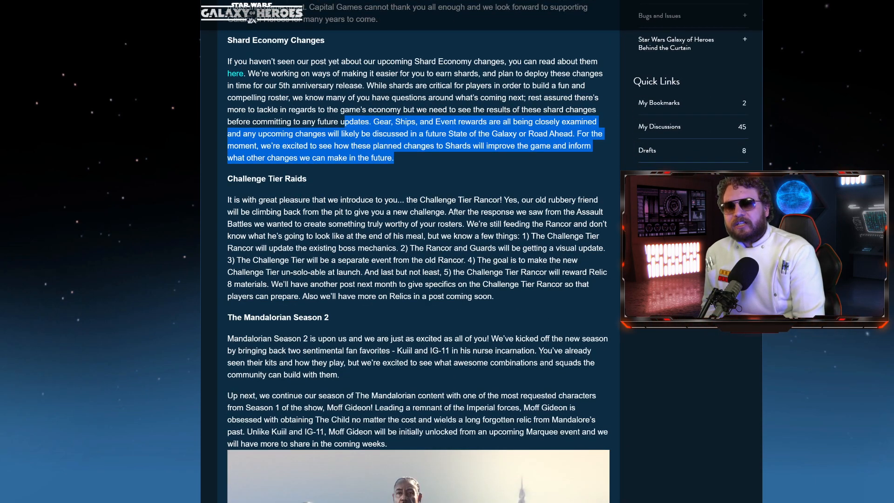
Highlight the Challenge Tier Raids sentence 'Also we'll have more on Relics in a post coming soon.'
click(316, 233)
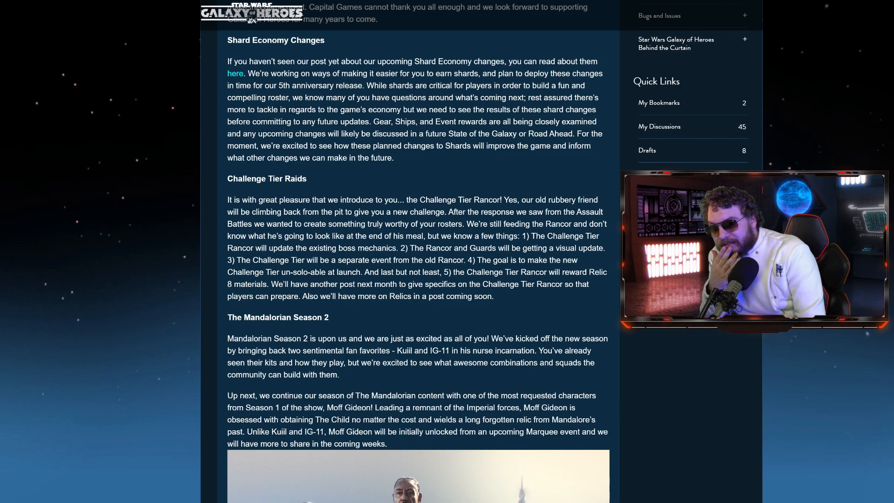
drag(305, 284, 420, 285)
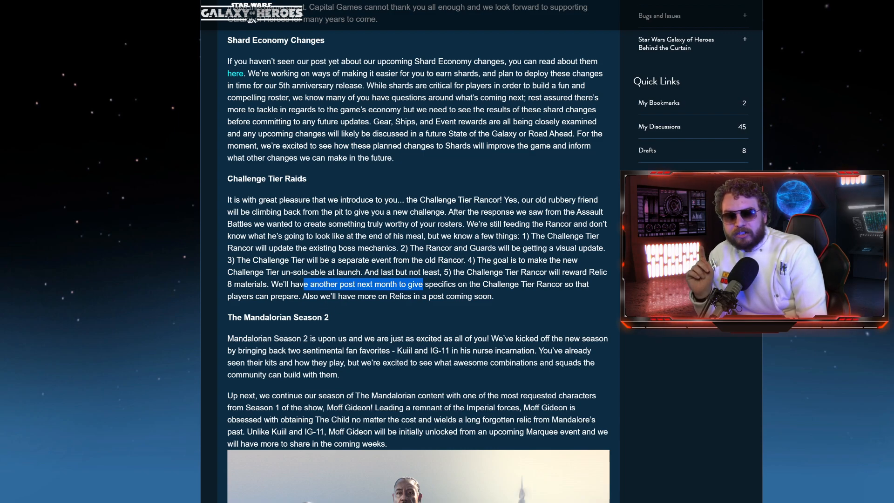
drag(414, 296, 463, 296)
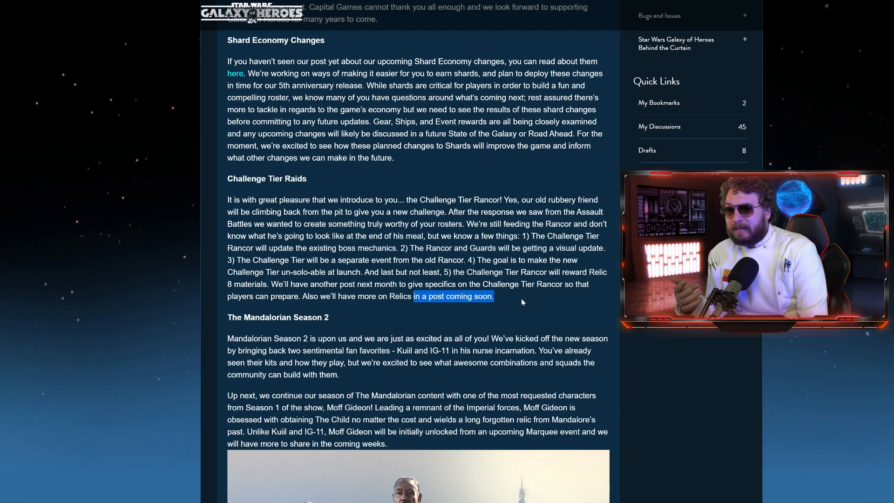
drag(470, 284, 308, 294)
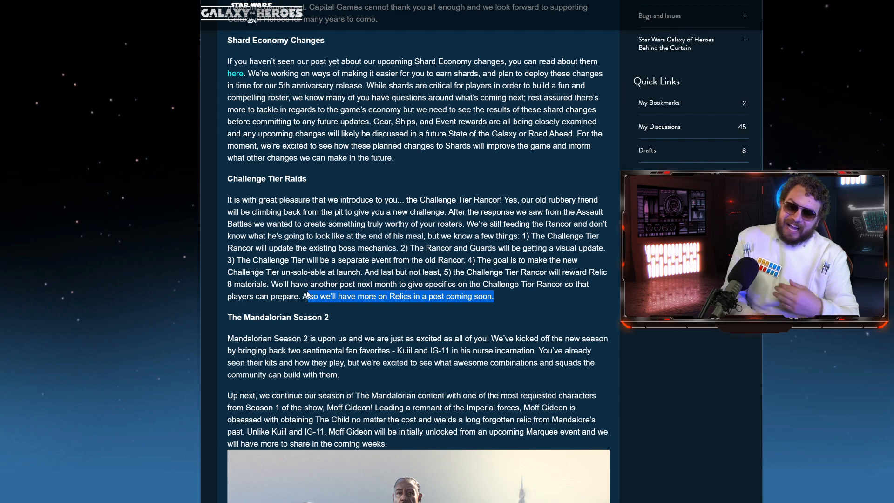
scroll(180, 322, down, 3)
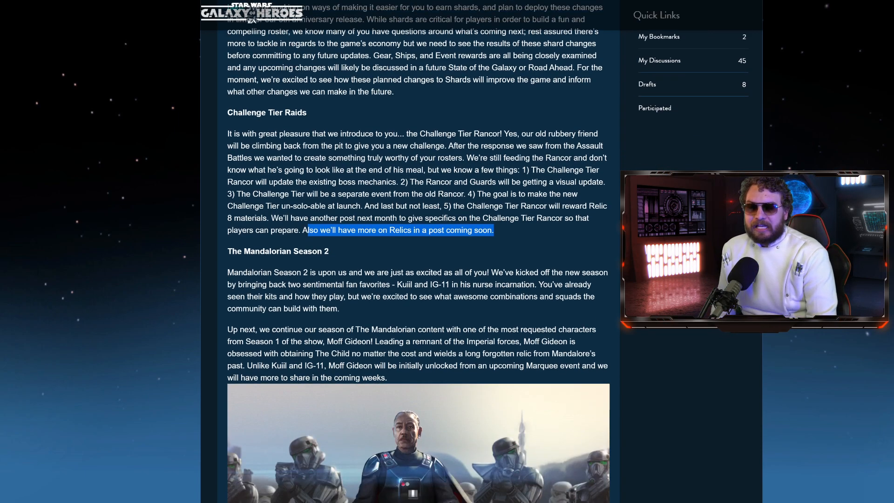
scroll(179, 322, down, 3)
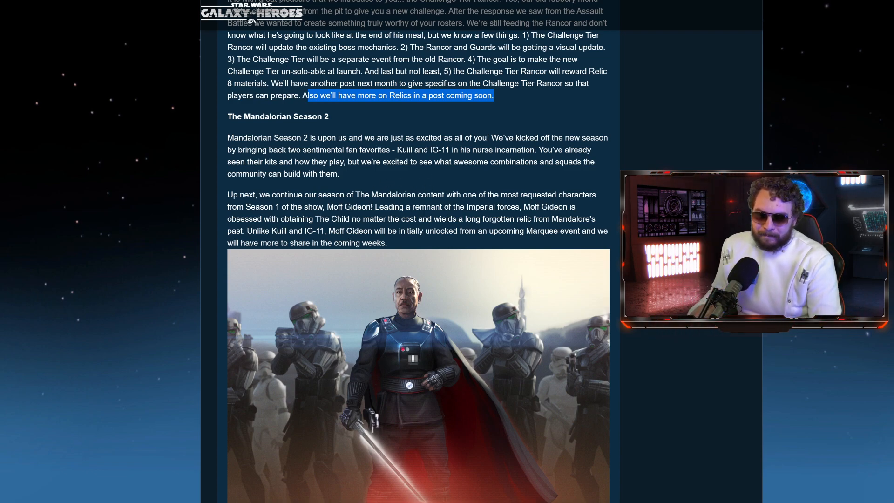
scroll(221, 201, down, 2)
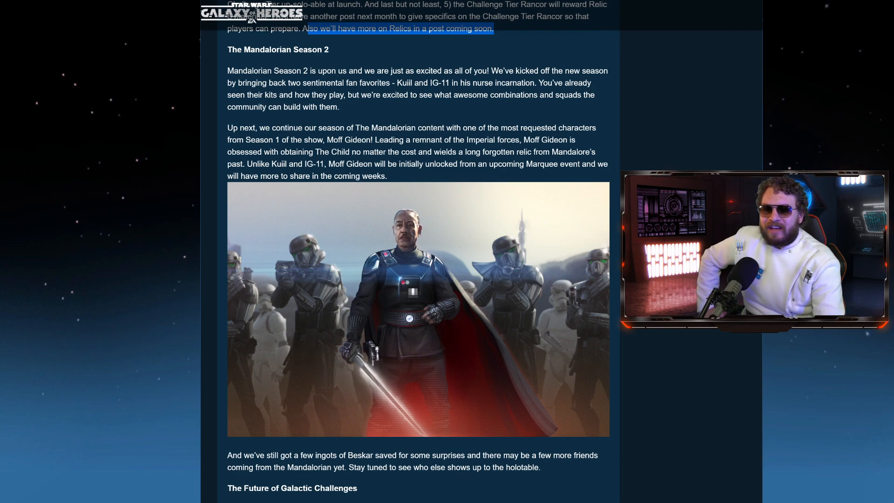
Clear the highlight on the Relics sentence before moving to the Moff Gideon section
drag(271, 164, 313, 165)
click(315, 209)
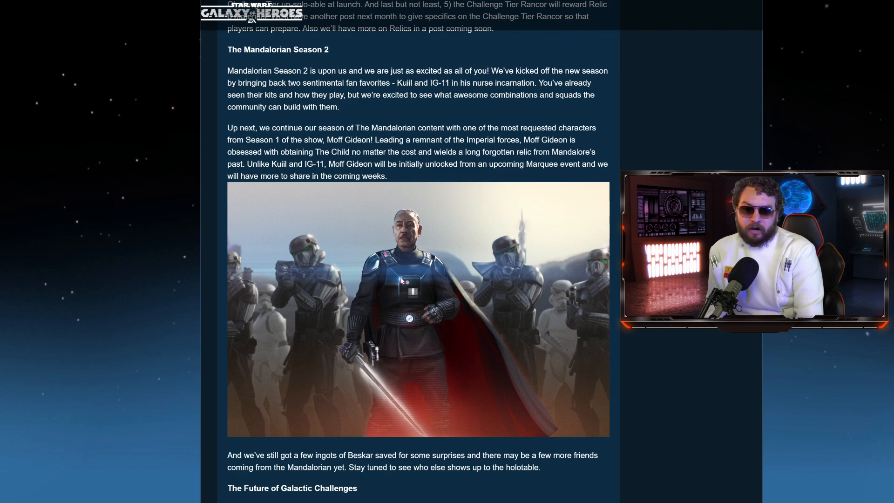
scroll(393, 281, down, 1)
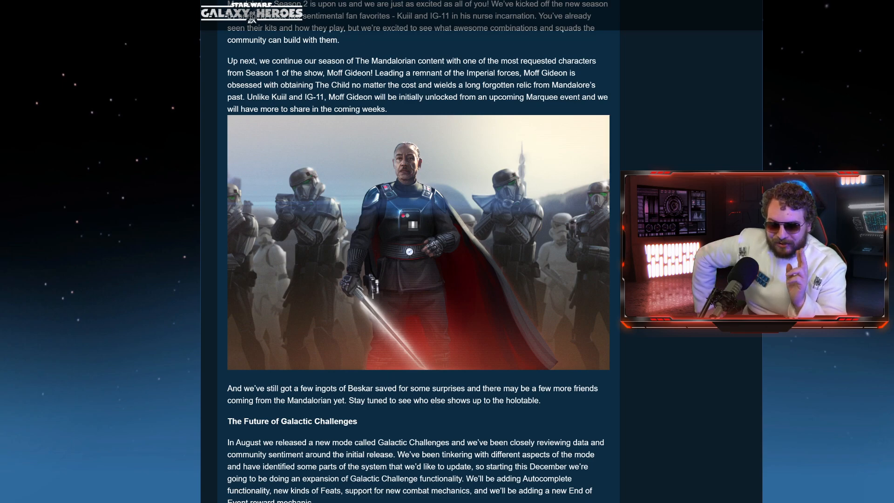
scroll(497, 379, down, 3)
scroll(499, 378, down, 3)
scroll(499, 378, down, 2)
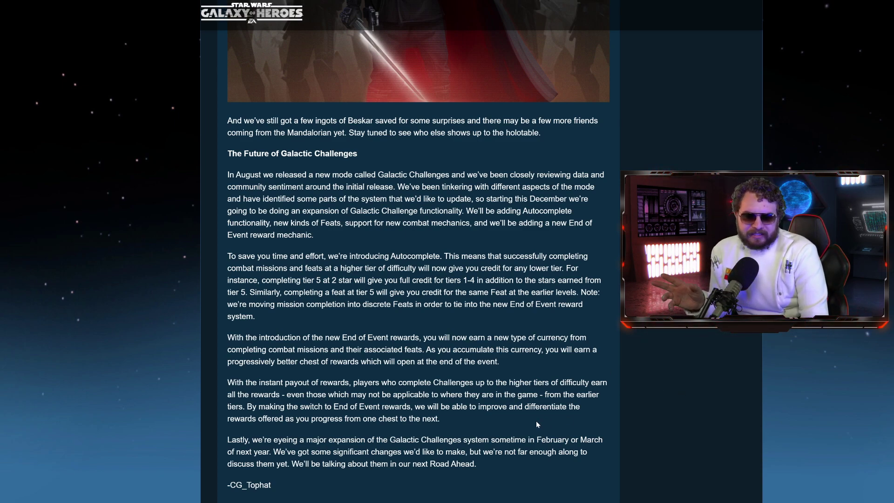
Highlight the first three Galactic Challenges paragraphs, then the phrases about new additions and new combat mechanics
drag(500, 361, 227, 178)
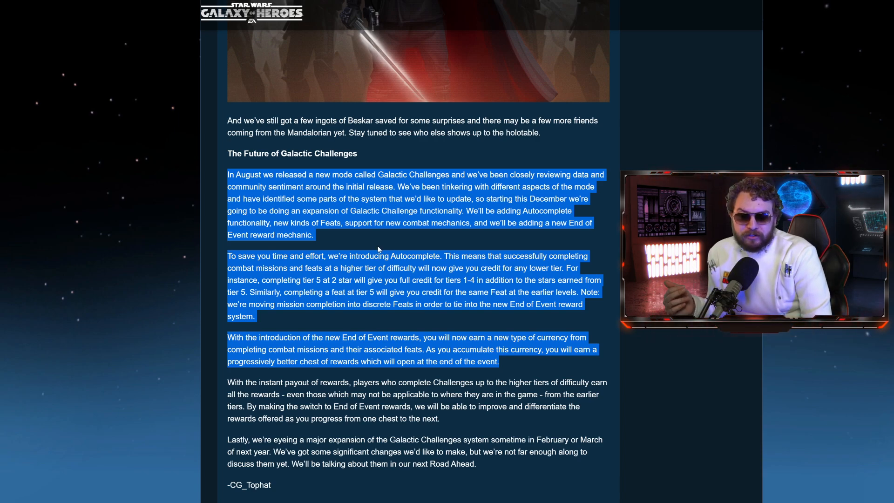
click(391, 250)
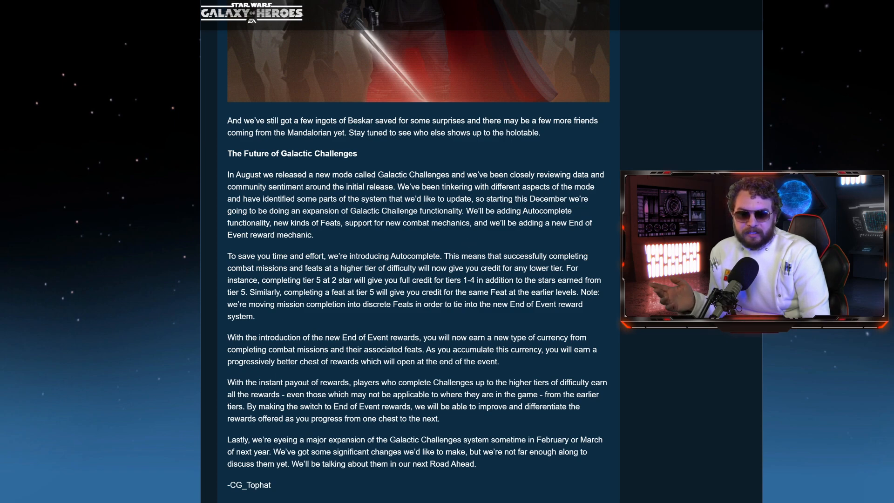
drag(466, 210, 563, 210)
drag(283, 223, 484, 223)
click(350, 223)
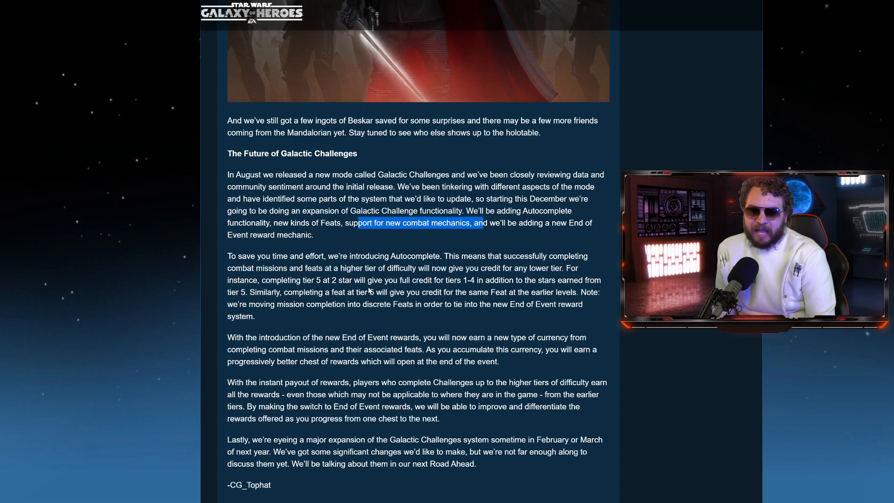
scroll(370, 291, down, 1)
scroll(370, 291, down, 2)
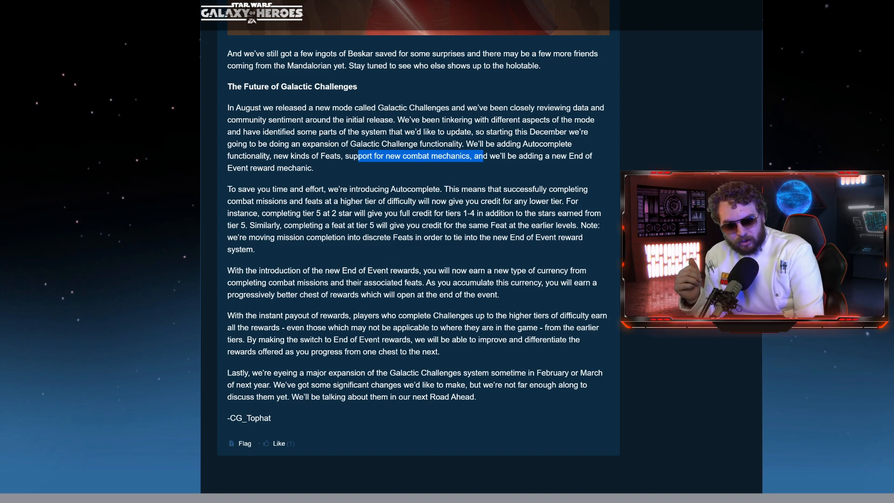
drag(500, 296, 228, 265)
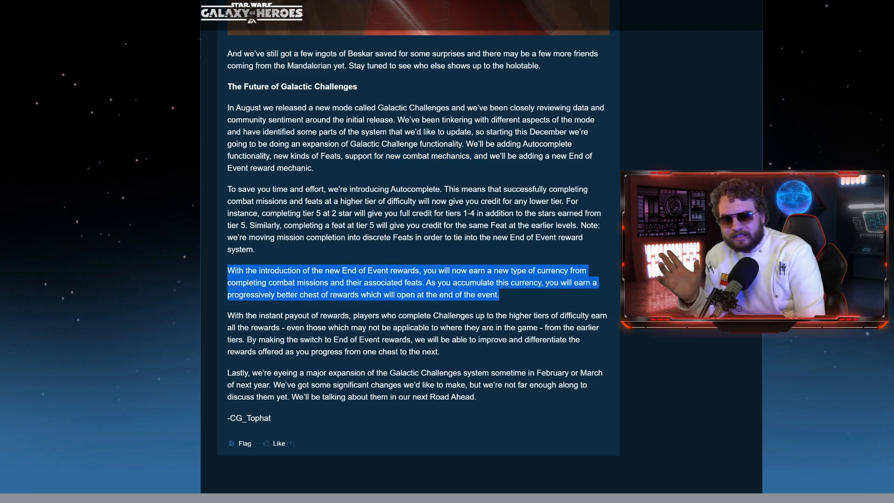
scroll(295, 293, down, 1)
click(294, 293)
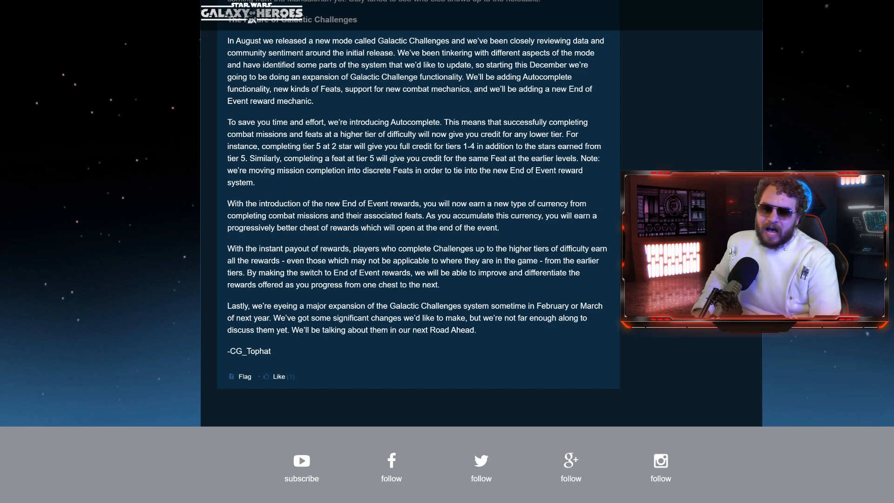
drag(478, 330, 227, 305)
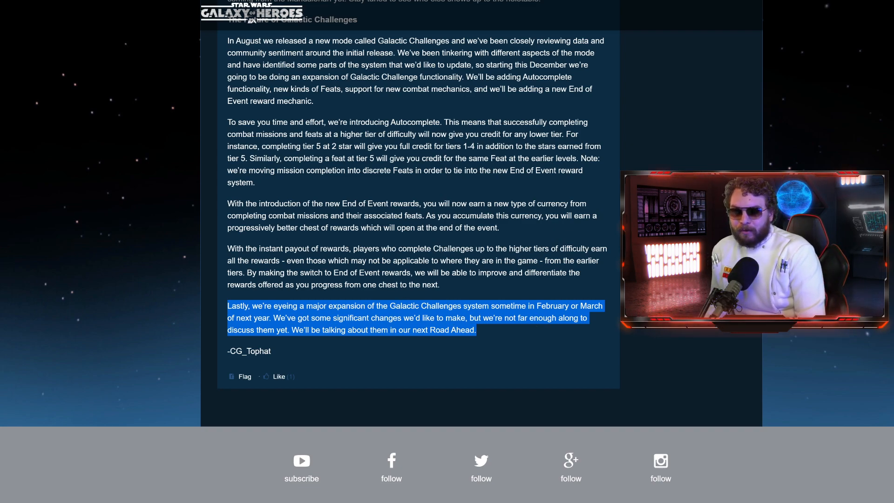
click(490, 331)
scroll(396, 336, up, 2)
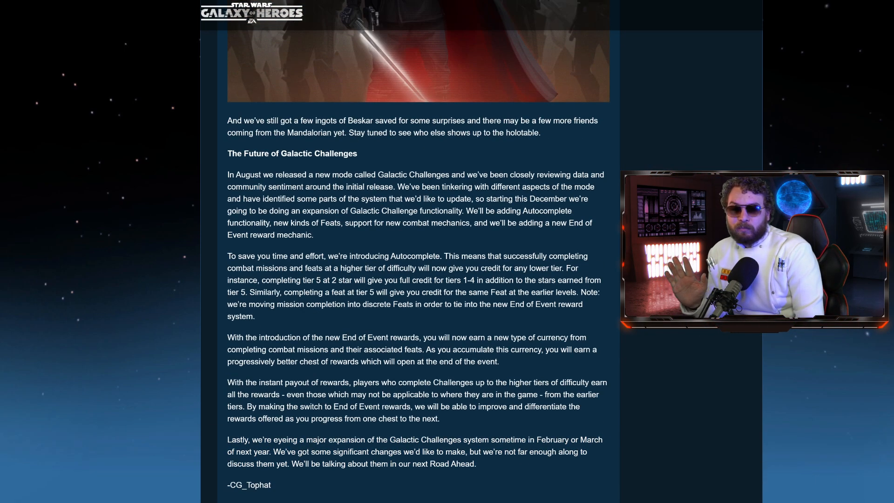
scroll(385, 335, up, 3)
scroll(382, 330, up, 2)
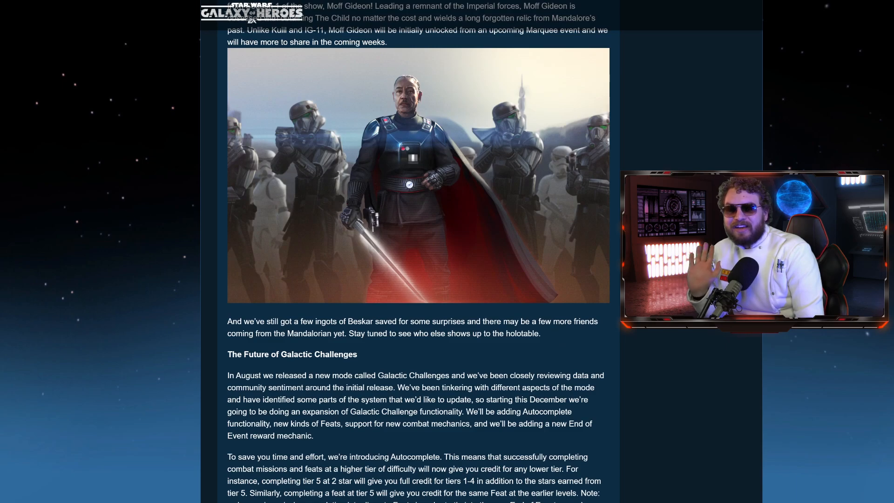
scroll(386, 330, up, 2)
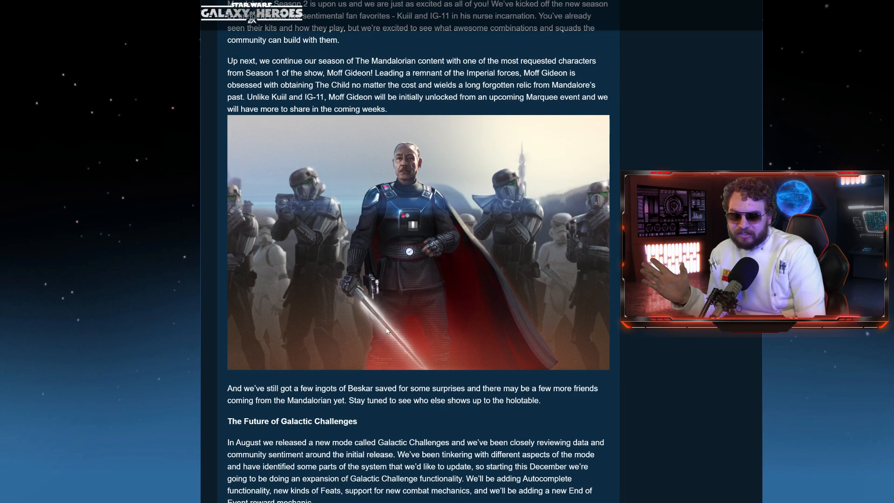
scroll(389, 327, up, 1)
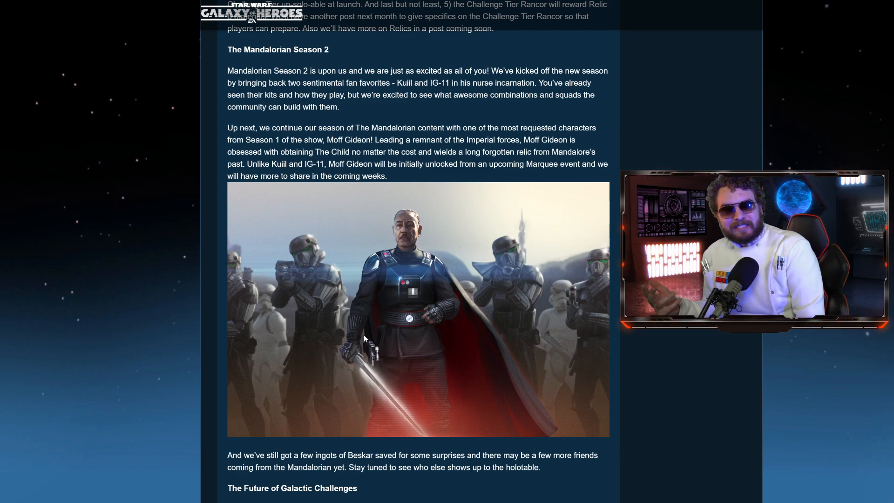
Highlight the ingots of Beskar phrase and the Challenge Tier Raids paragraph on the way back up, then release
drag(302, 455, 365, 455)
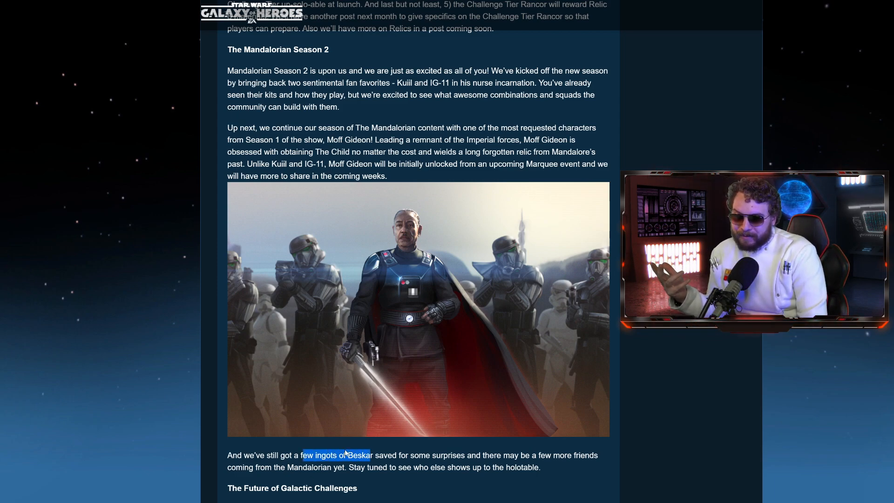
scroll(346, 453, up, 4)
mouse_move(228, 200)
mouse_down()
mouse_move(586, 273)
mouse_move(585, 304)
mouse_up()
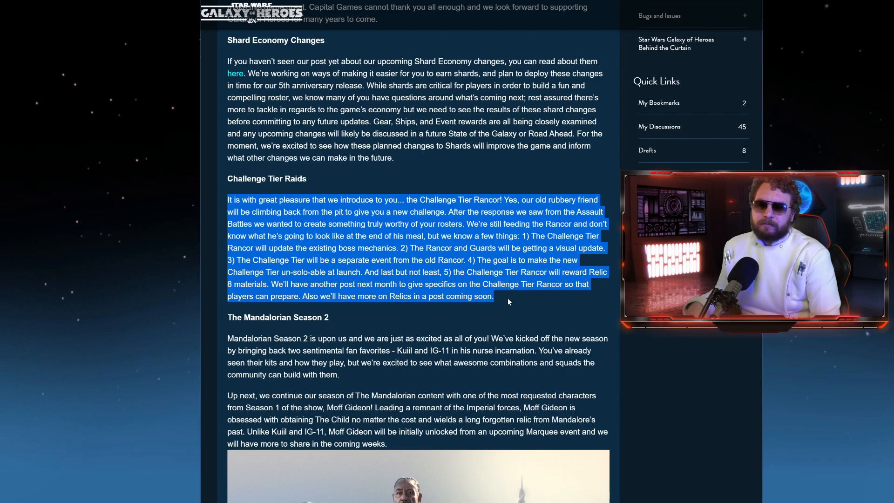
click(505, 299)
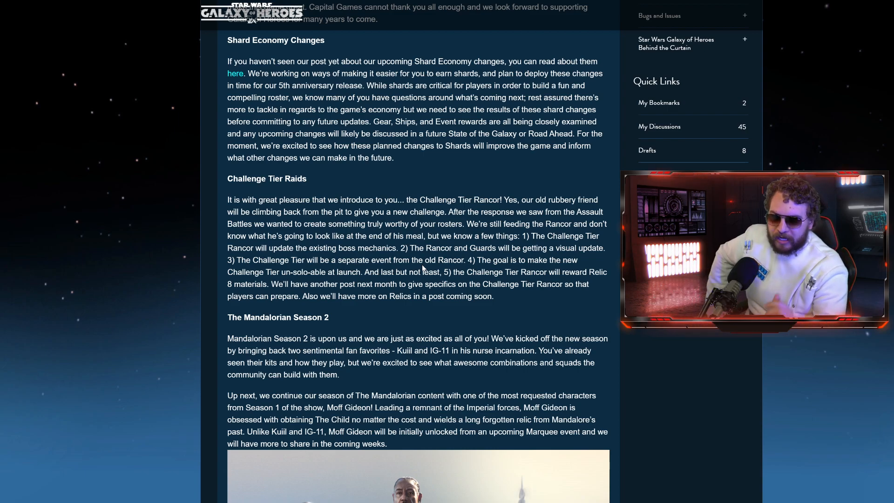
scroll(422, 265, up, 3)
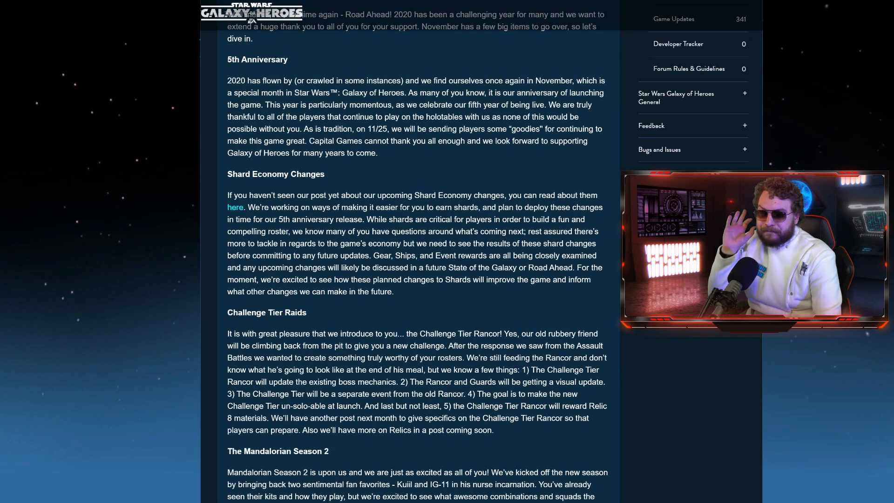